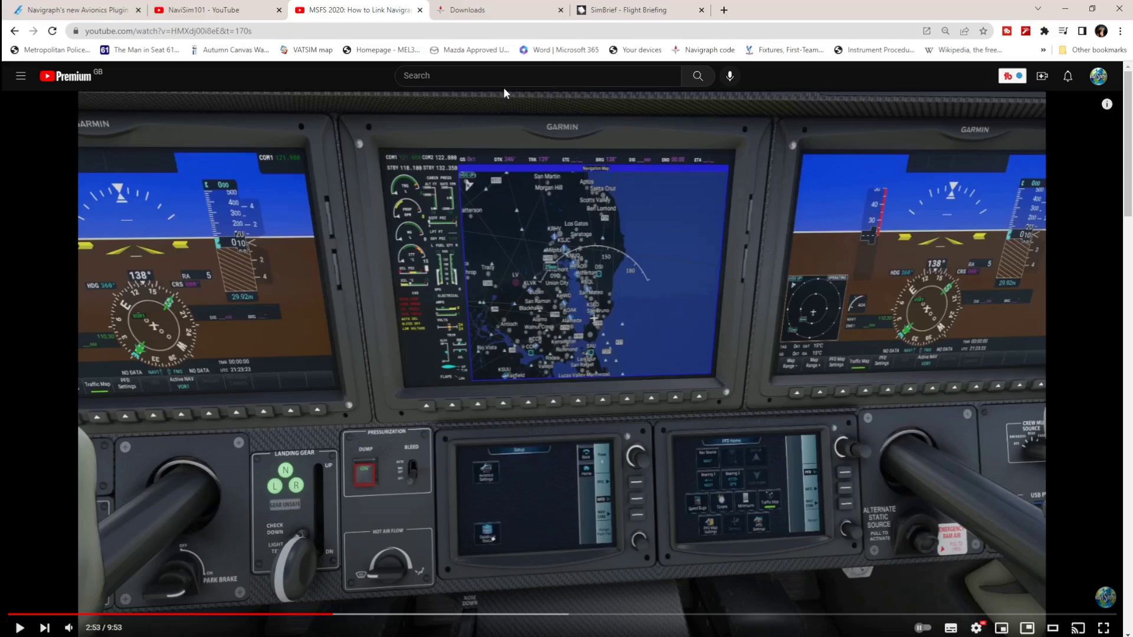
Step: Switch to the Navigraph downloads page and scroll to the Navigraph Hub section
left_click(506, 12)
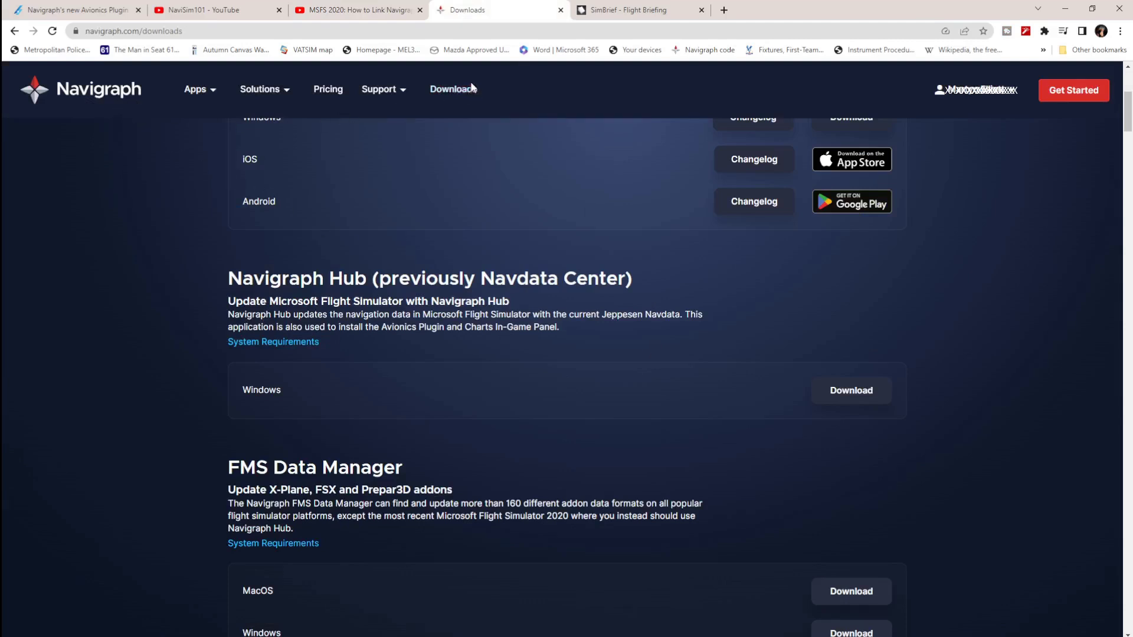
scroll(666, 353, "down", 3)
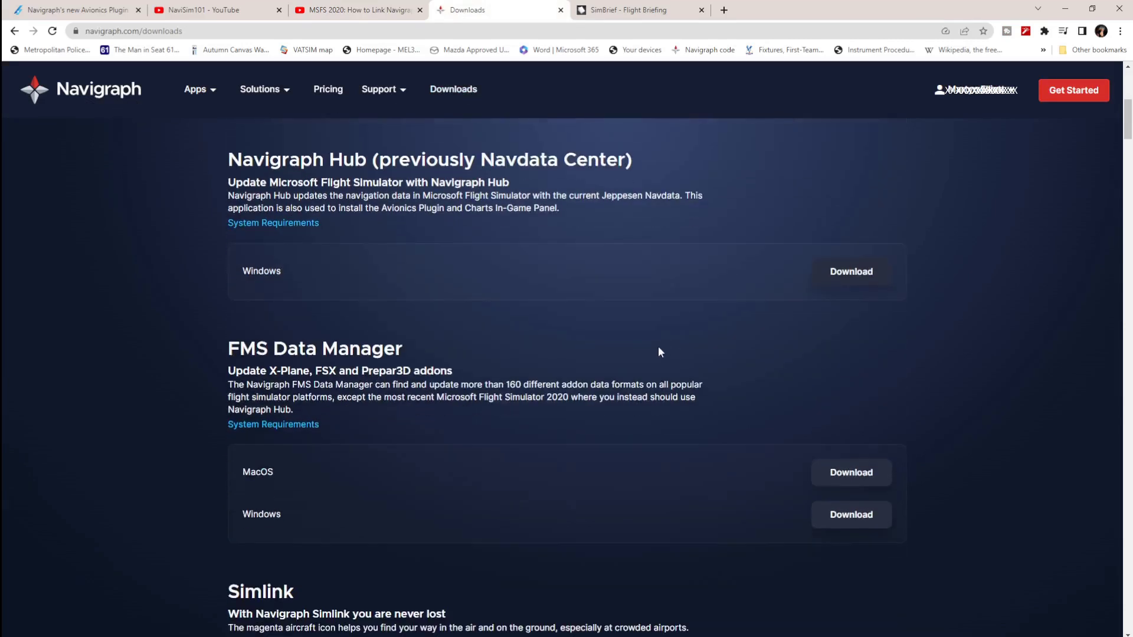
scroll(657, 351, "up", 1)
scroll(657, 352, "up", 2)
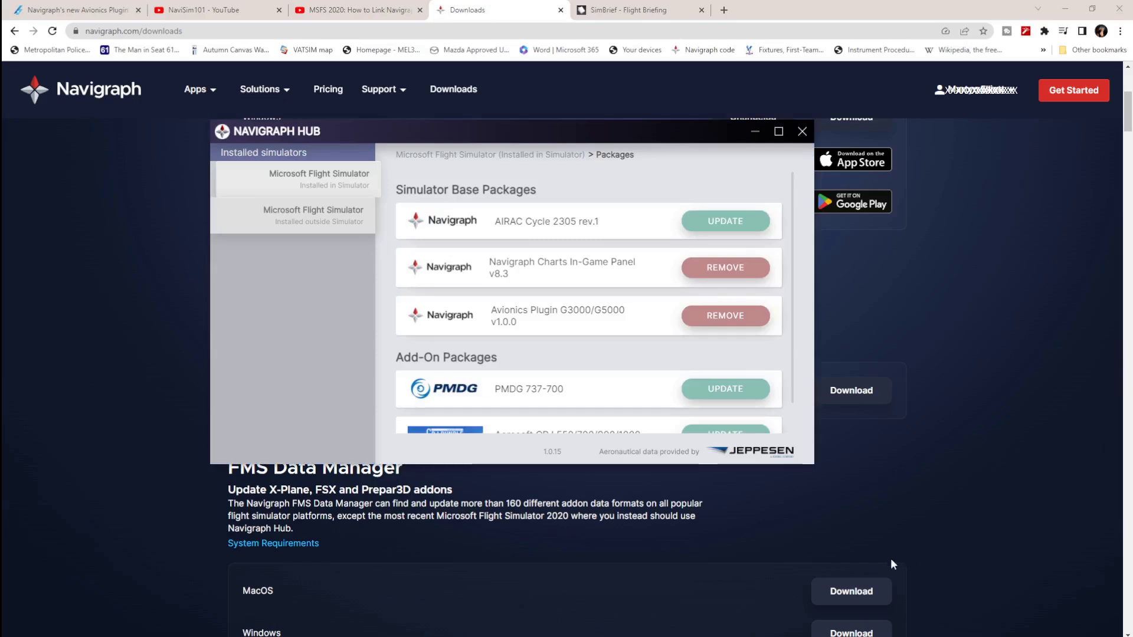
Step: Check Navigraph Hub's package lists for both simulator installations to confirm Avionics Plugin G3000/G5000 v1.0.0
left_click_drag(407, 139, 426, 143)
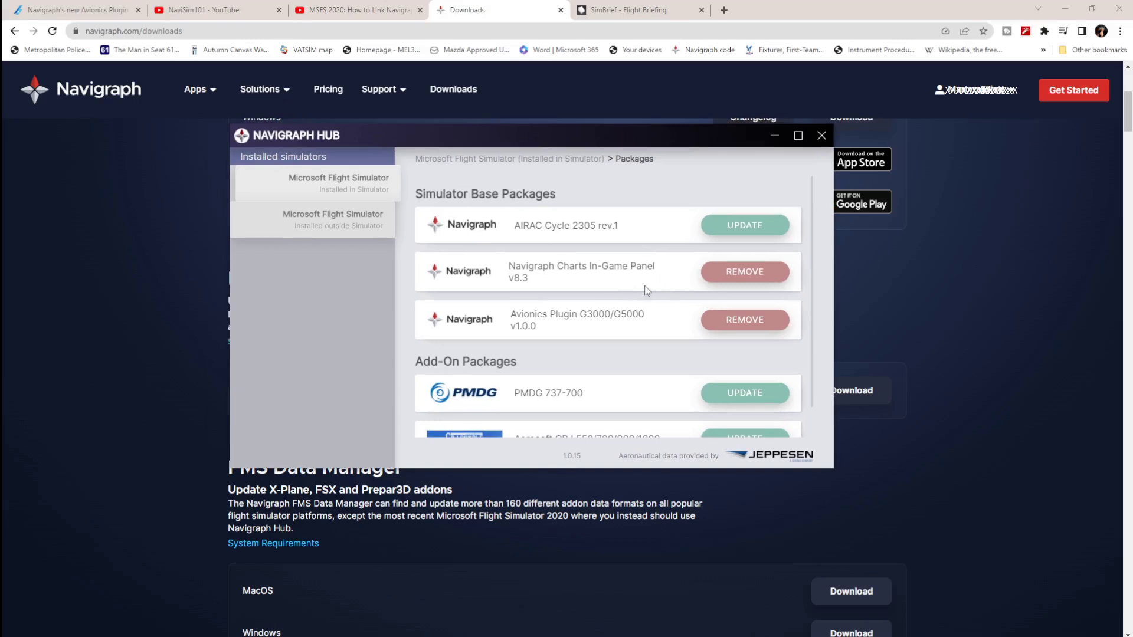
scroll(631, 353, "down", 1)
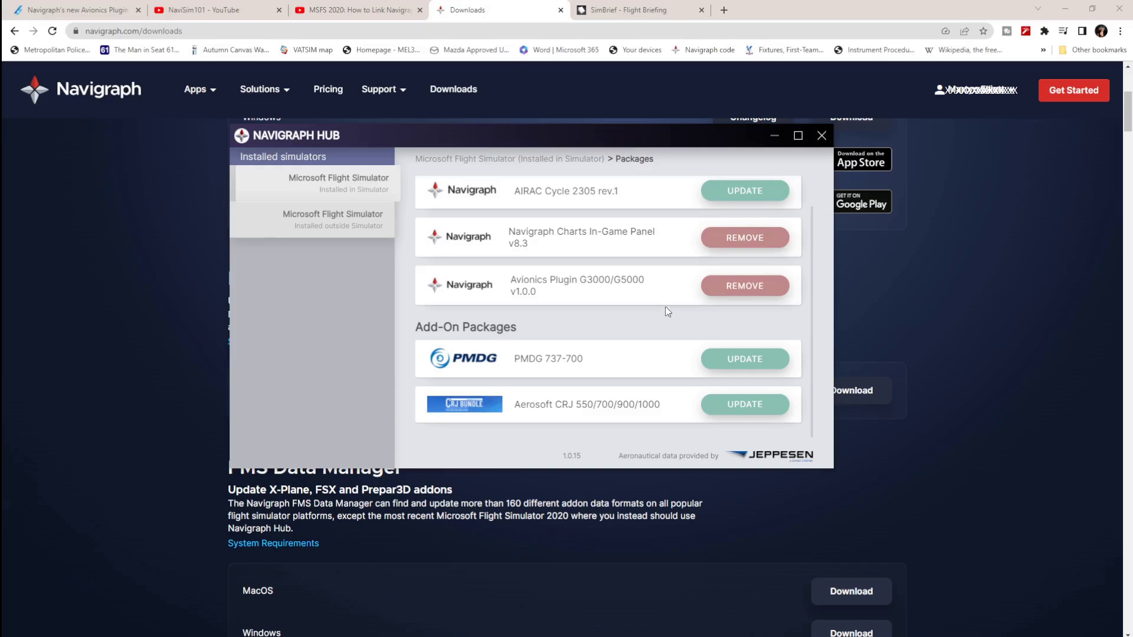
scroll(680, 287, "up", 1)
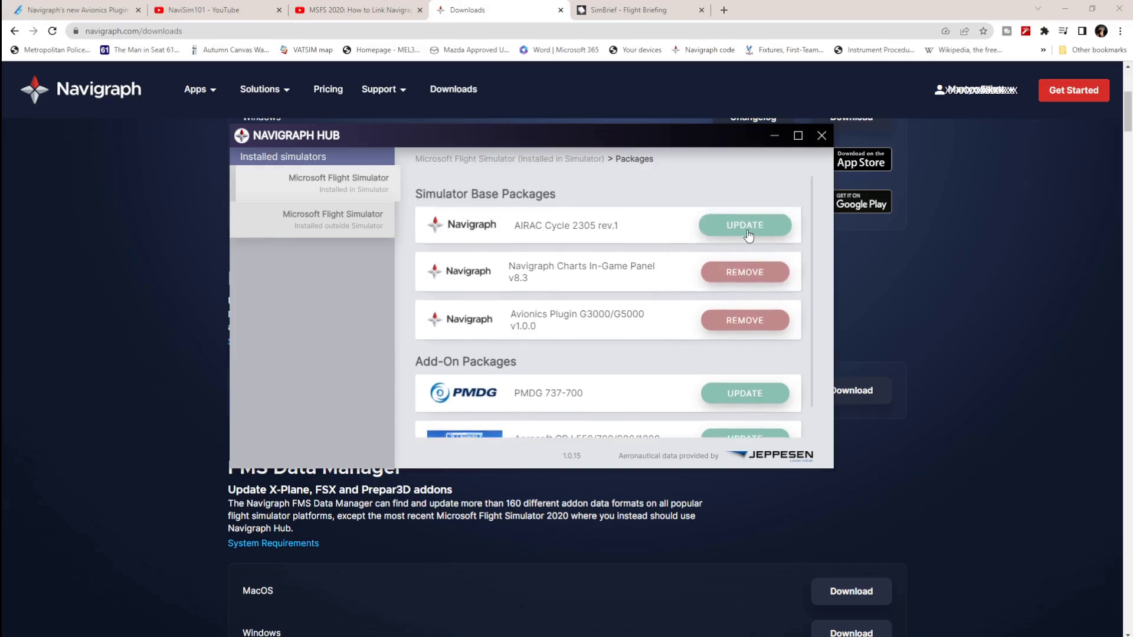
scroll(715, 341, "down", 1)
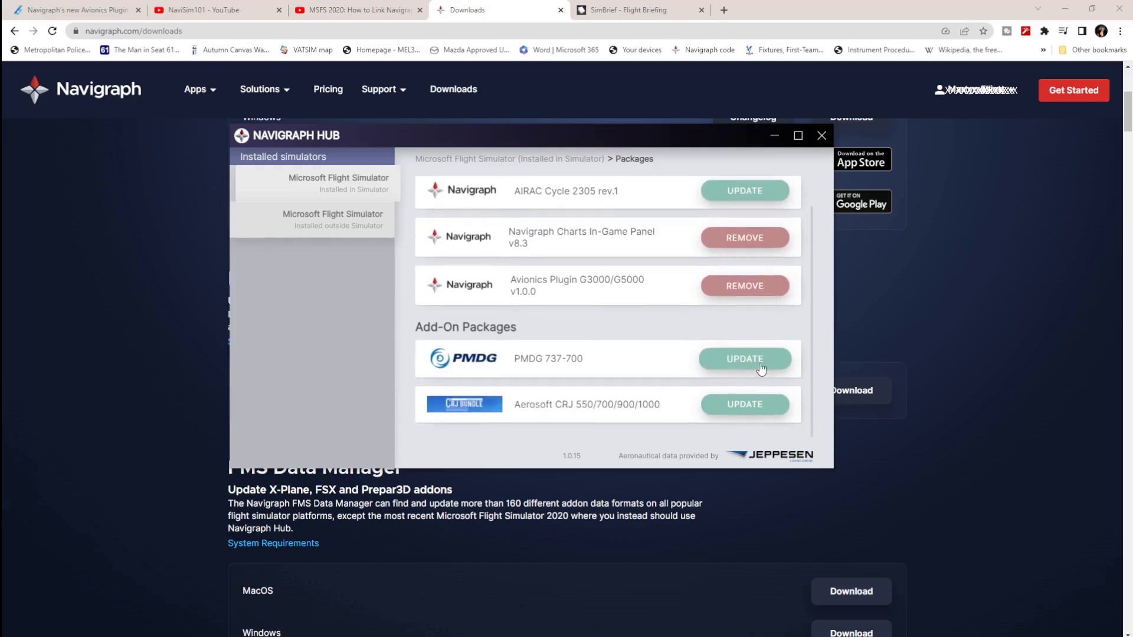
left_click(354, 220)
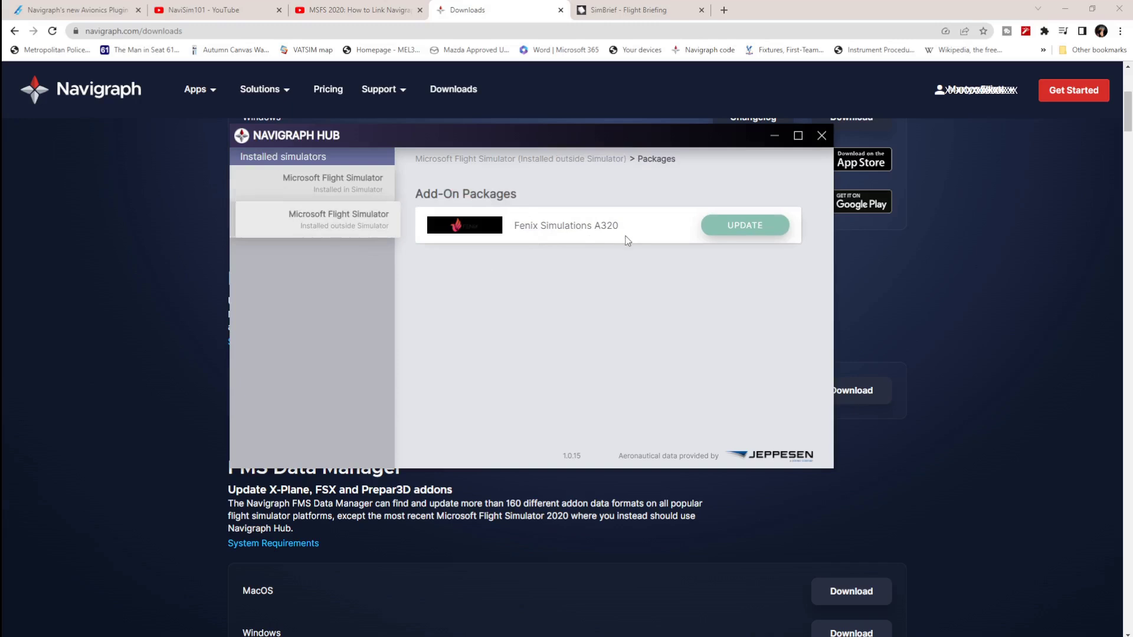
left_click(362, 190)
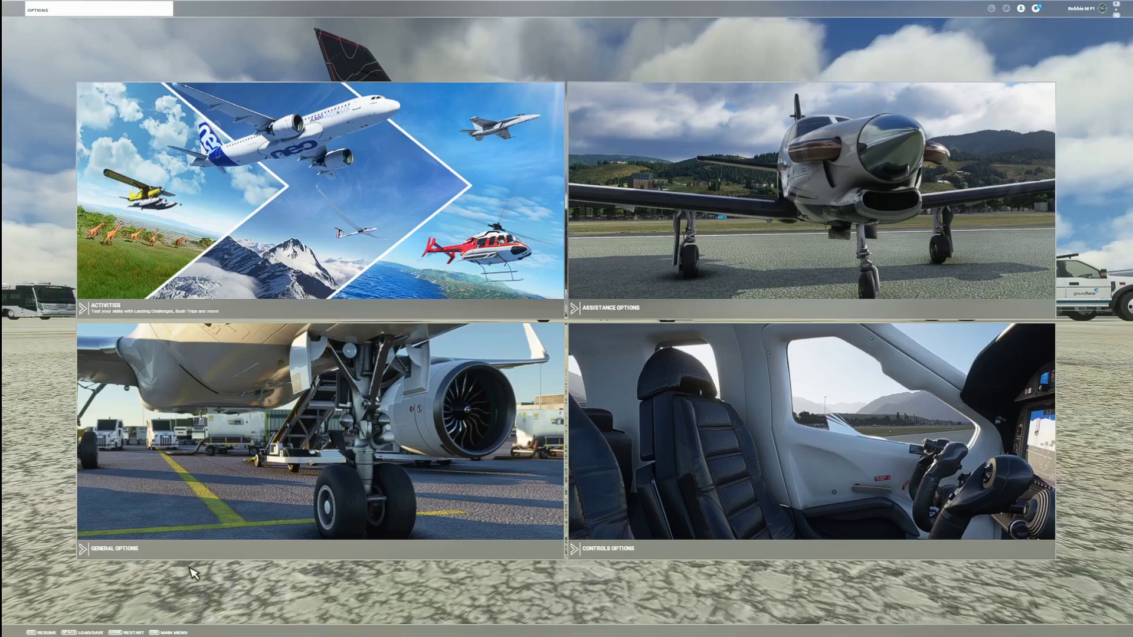
Step: Resume the flight, look around the parked TBM, and dismiss the Connection Lost warning
left_click(55, 632)
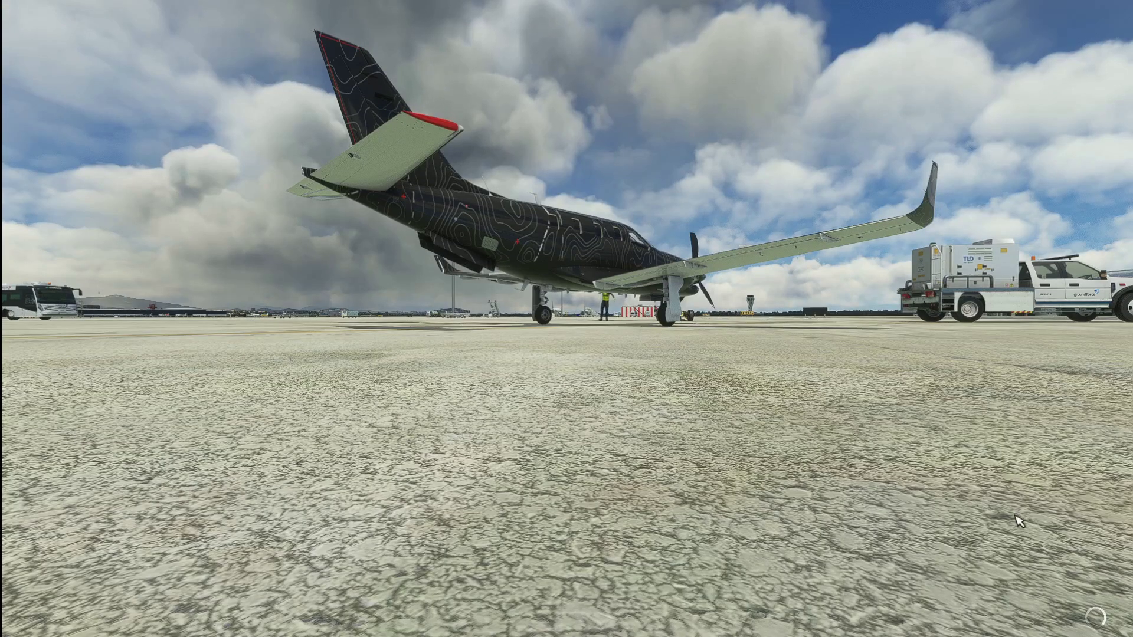
key("Up")
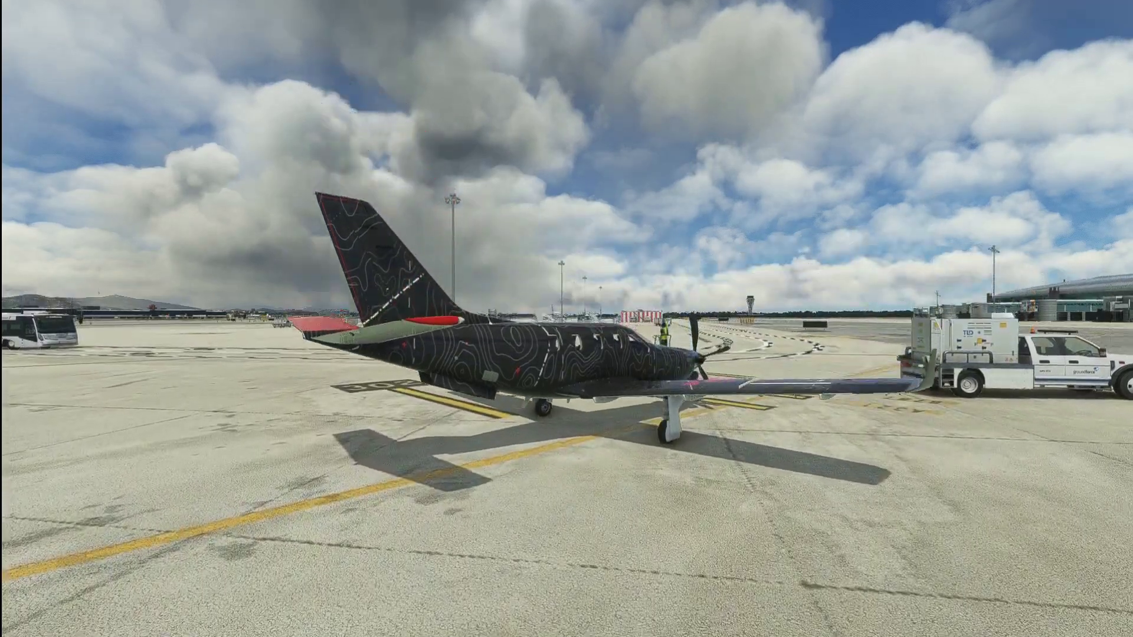
key("Right")
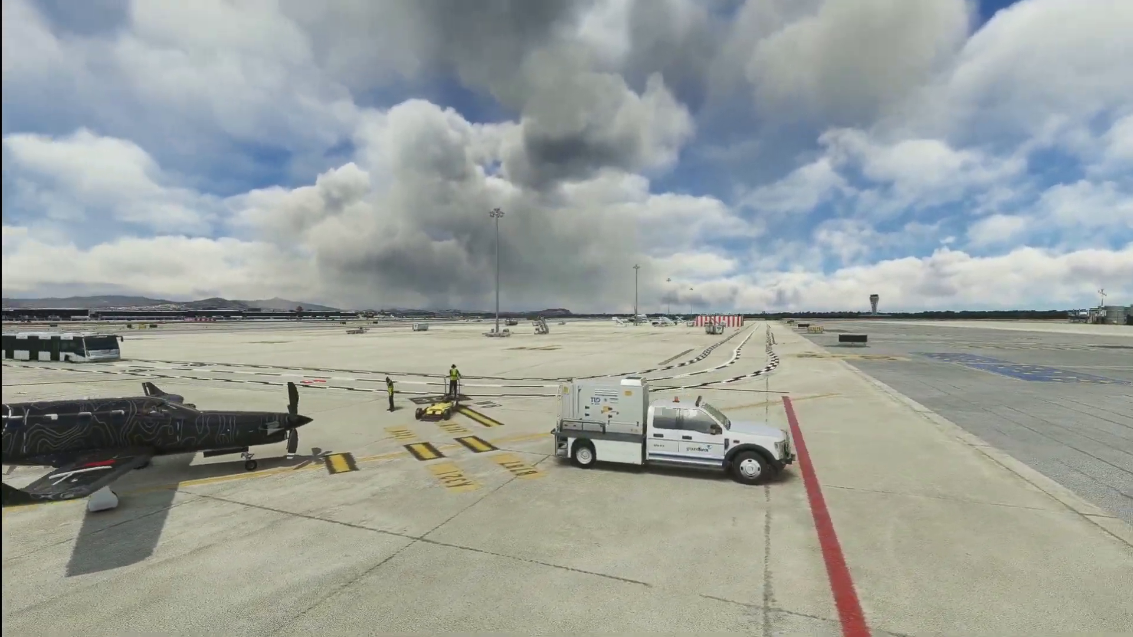
key("Left")
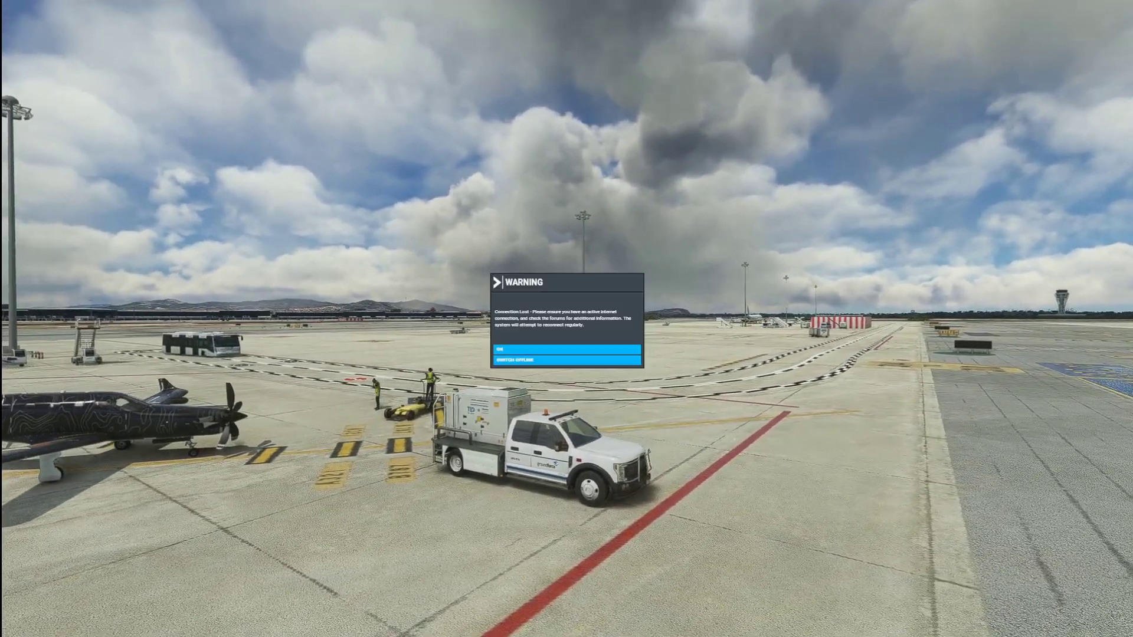
left_click(553, 351)
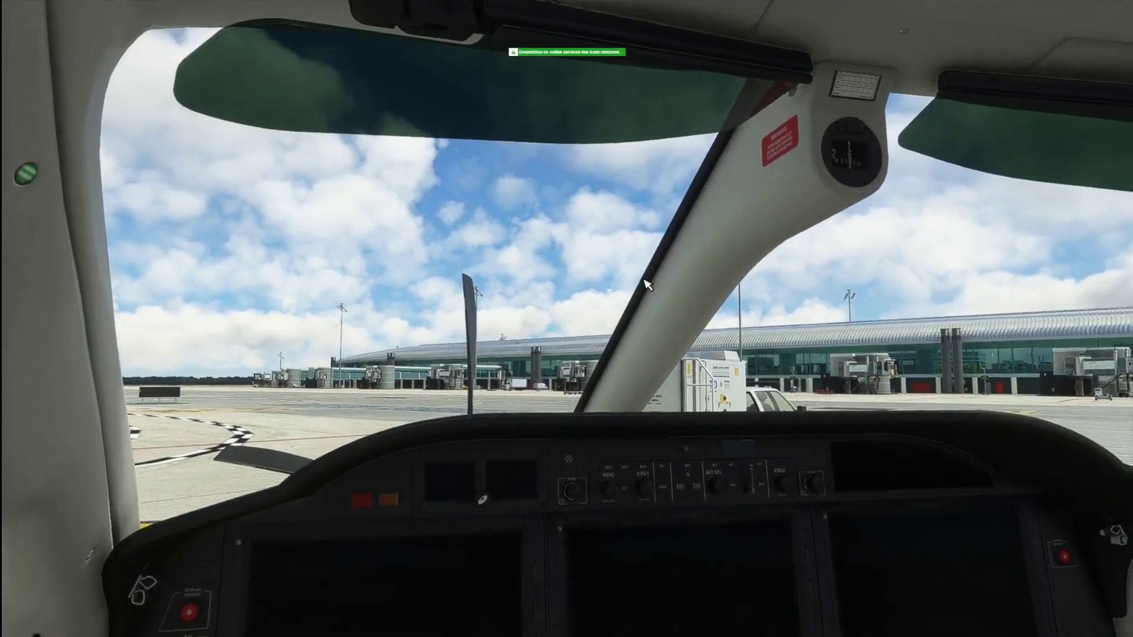
Step: Lift the overhead guard, switch on the electric power source, and lower the view to the displays
key("alt+2")
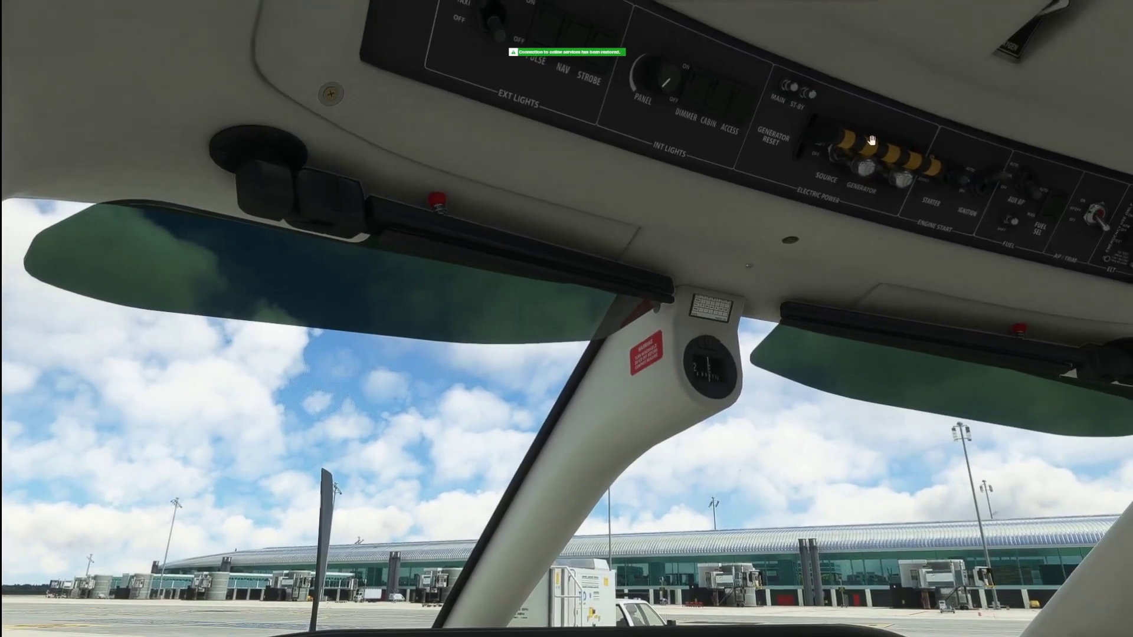
left_click(868, 143)
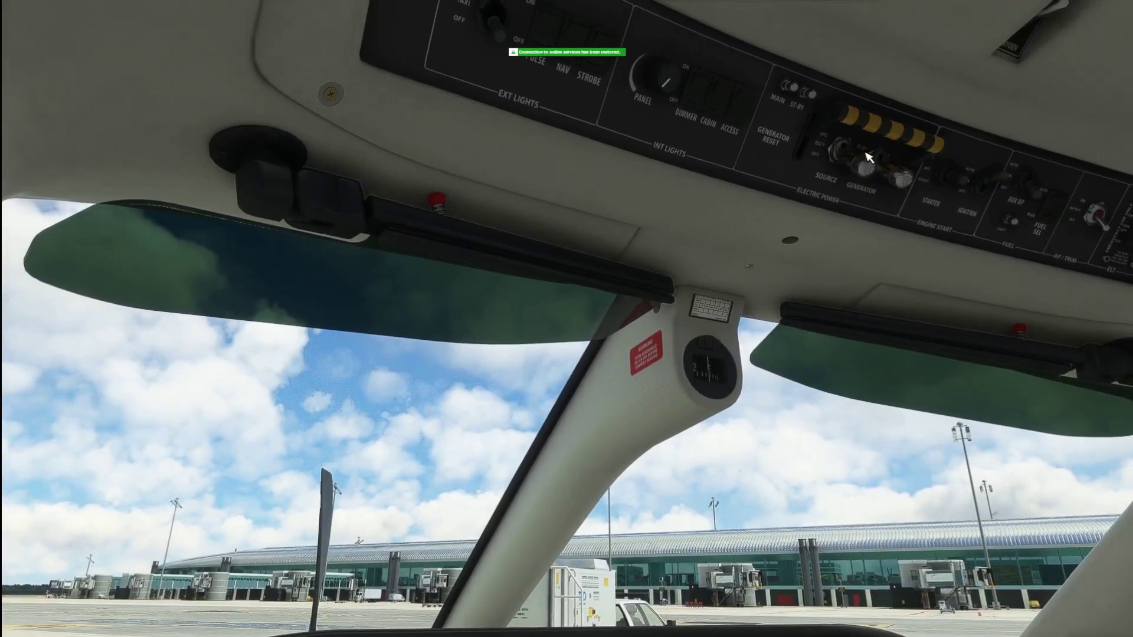
left_click(858, 149)
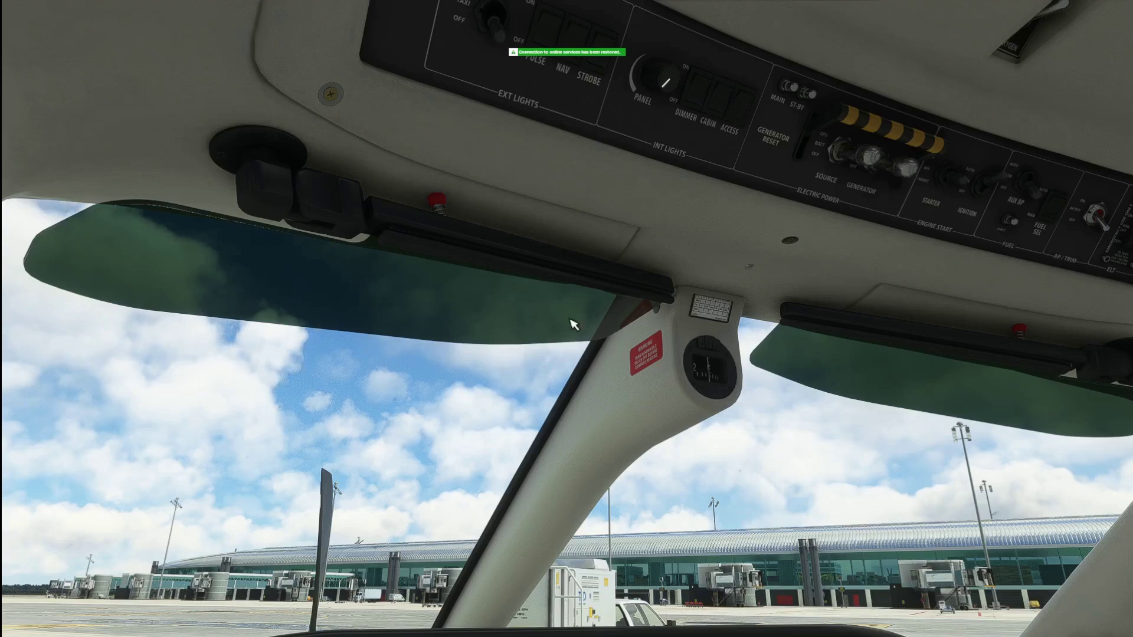
key("ctrl+space")
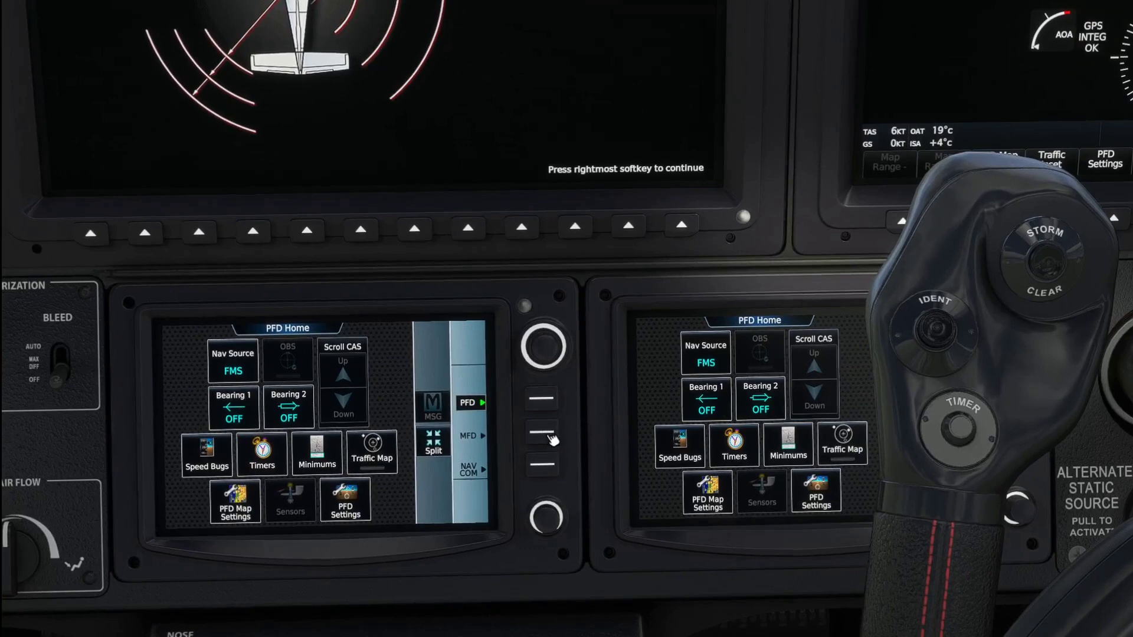
Step: Navigate the touch controller from MFD through Utilities and Setup to Navigraph Settings
left_click(551, 438)
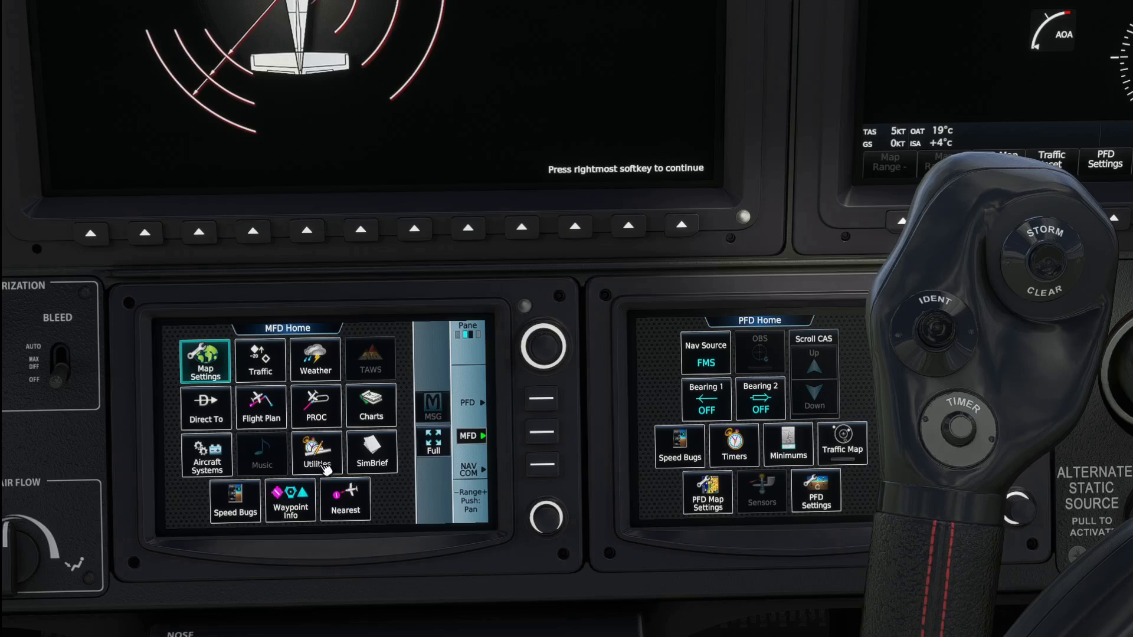
left_click(324, 456)
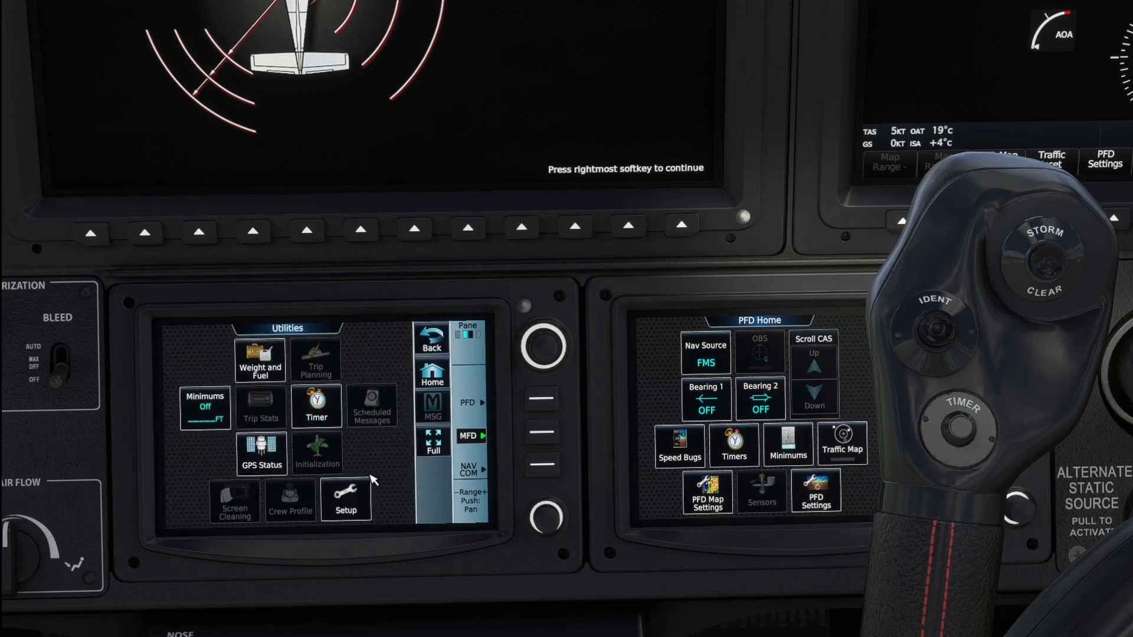
left_click(351, 503)
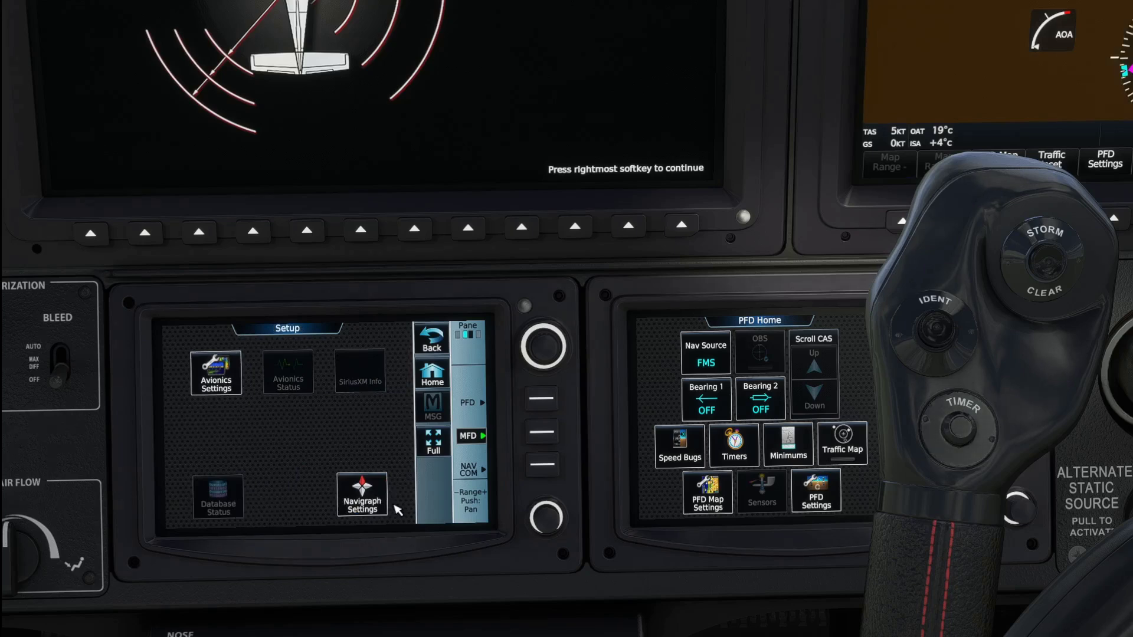
left_click(363, 500)
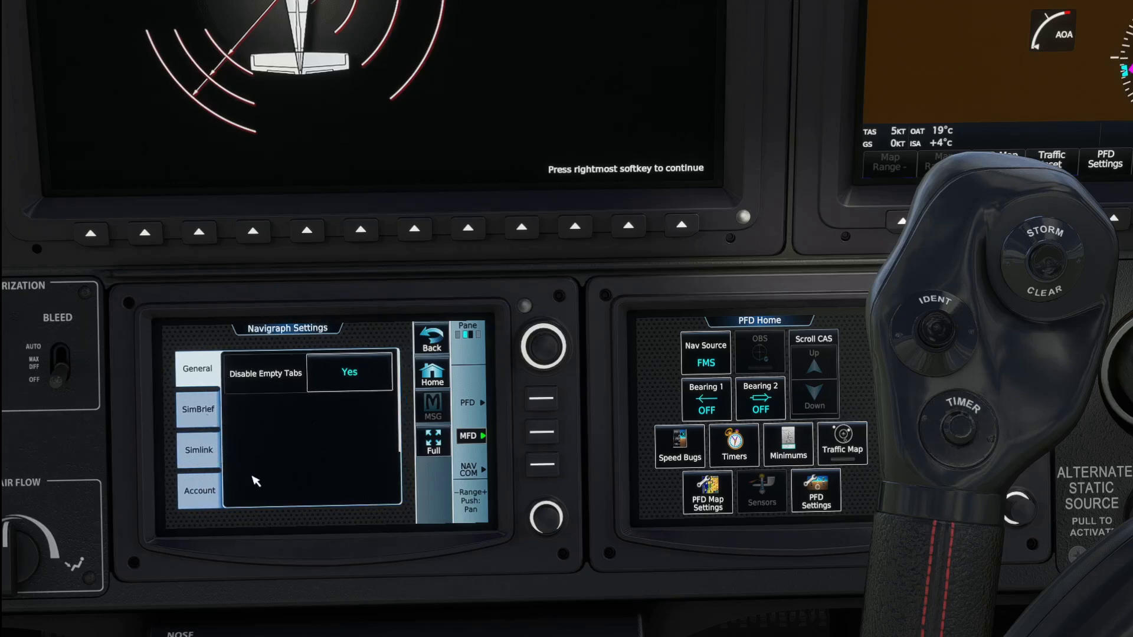
Step: Start the Navigraph account sign-in and open the navigraph.com/code link in the browser
left_click(206, 497)
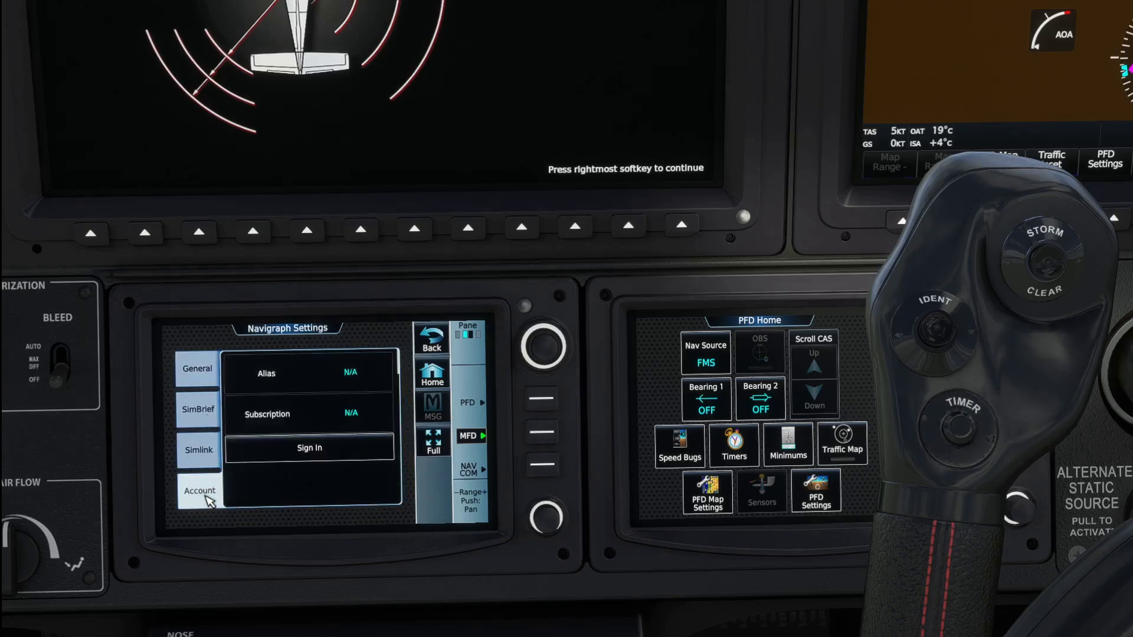
left_click(306, 453)
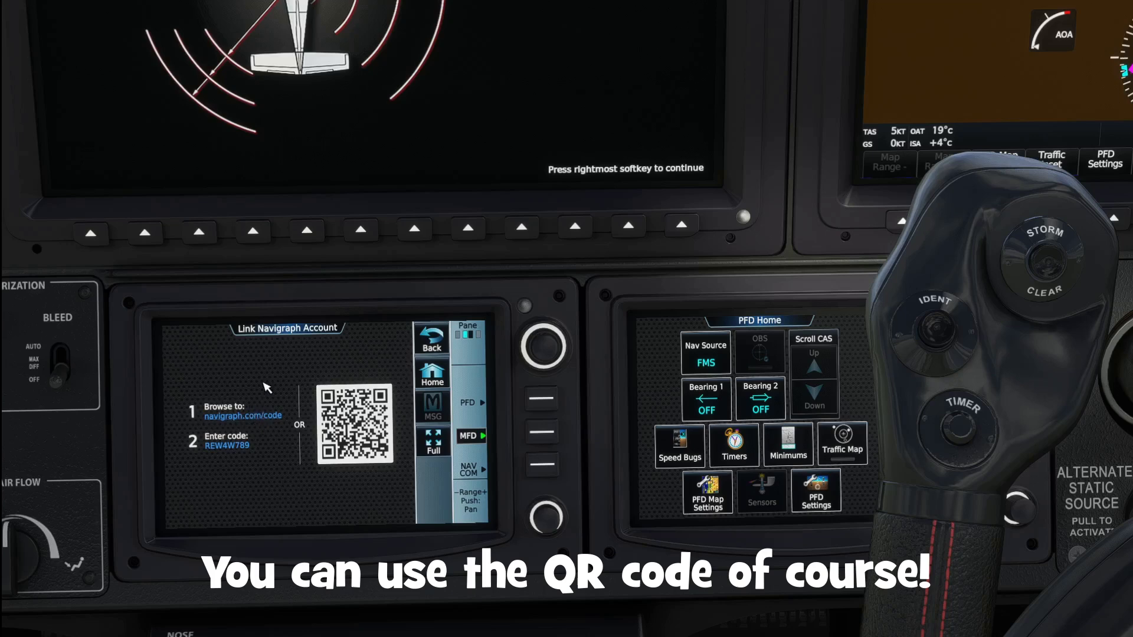
left_click(249, 417)
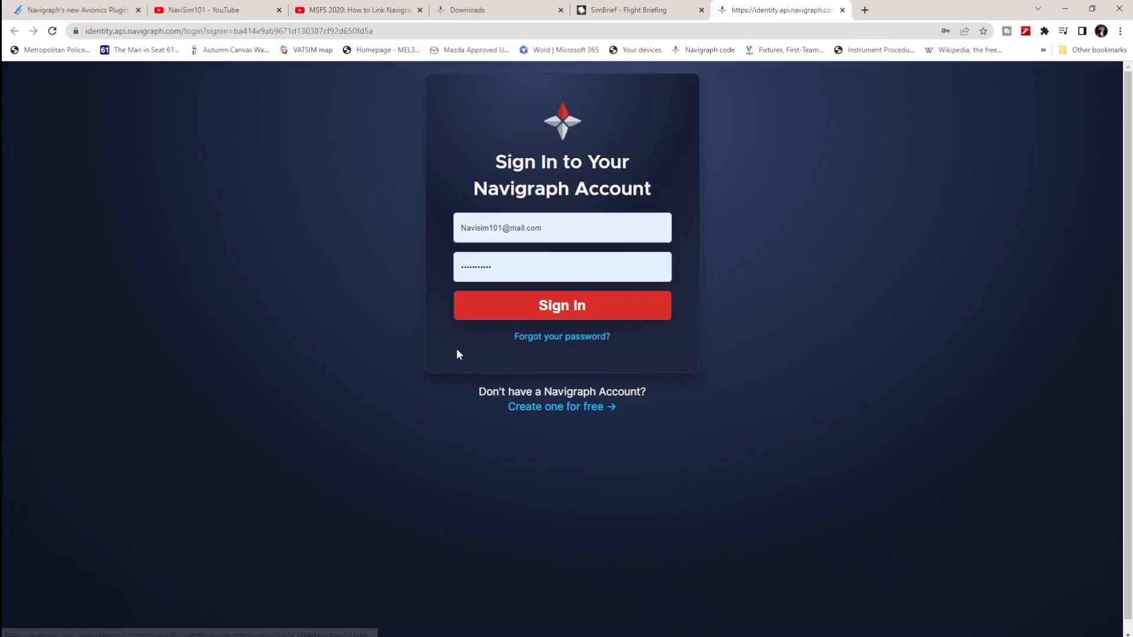
Step: Sign in with the autofilled credentials and allow the Avionics Plugin access to the account
left_click(551, 311)
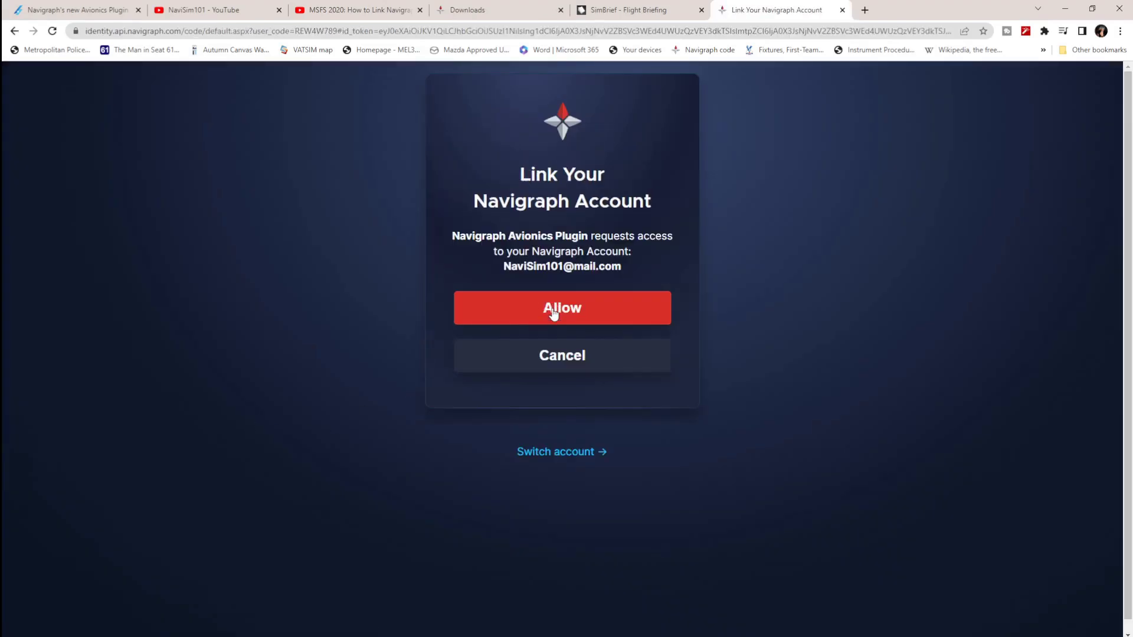
left_click(561, 311)
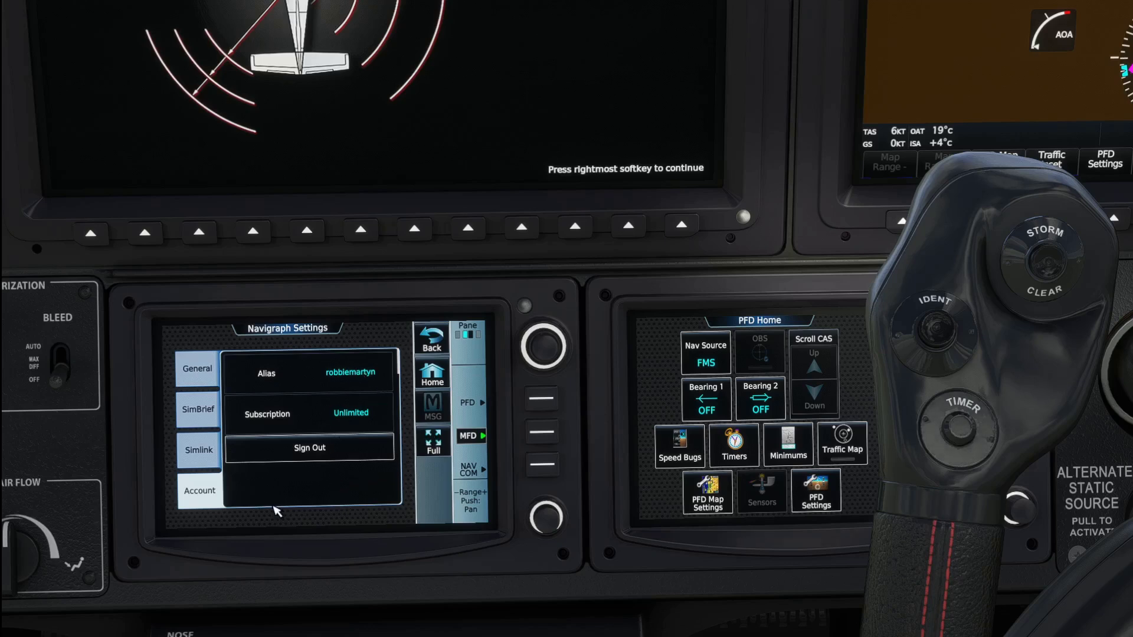
Step: Look through the Simlink, SimBrief and General tabs, then back out to the Utilities page
left_click(211, 463)
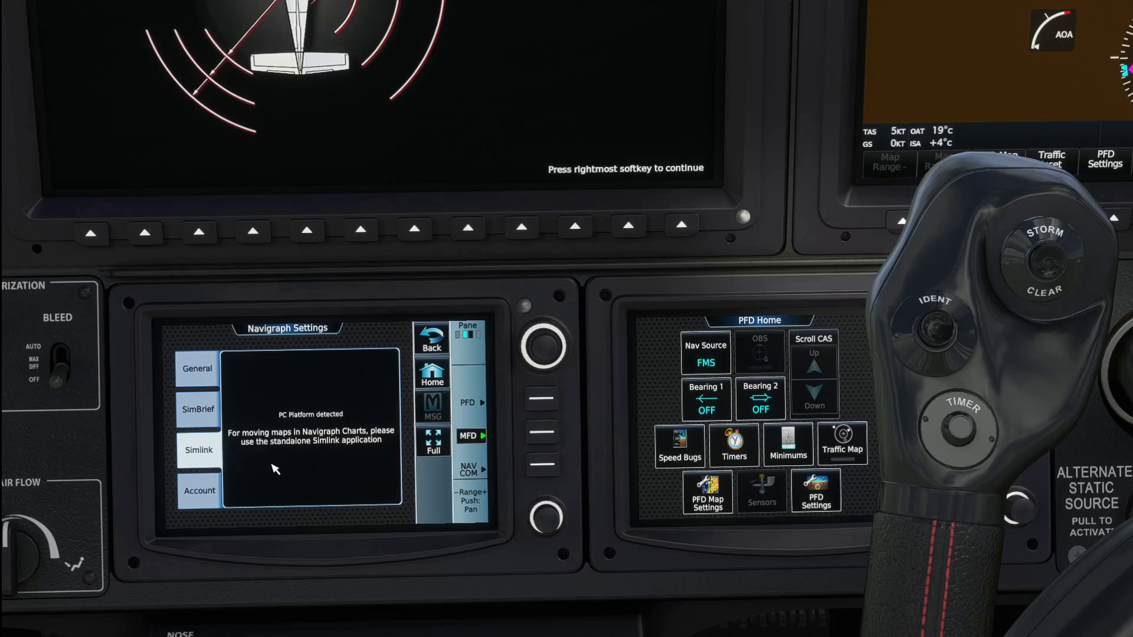
left_click(215, 410)
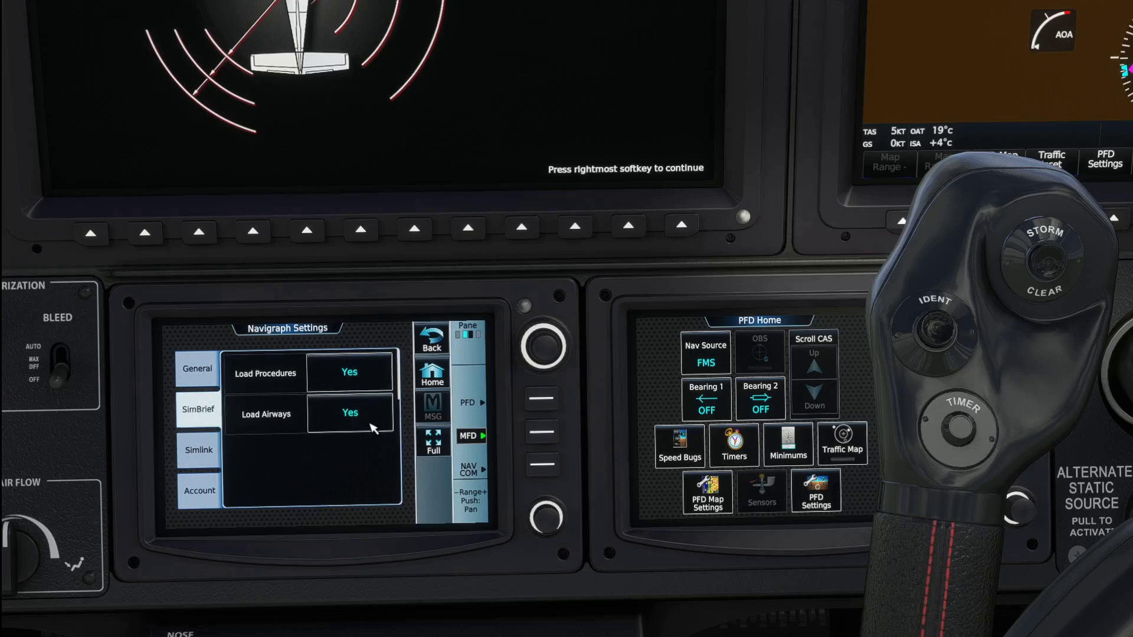
left_click(211, 377)
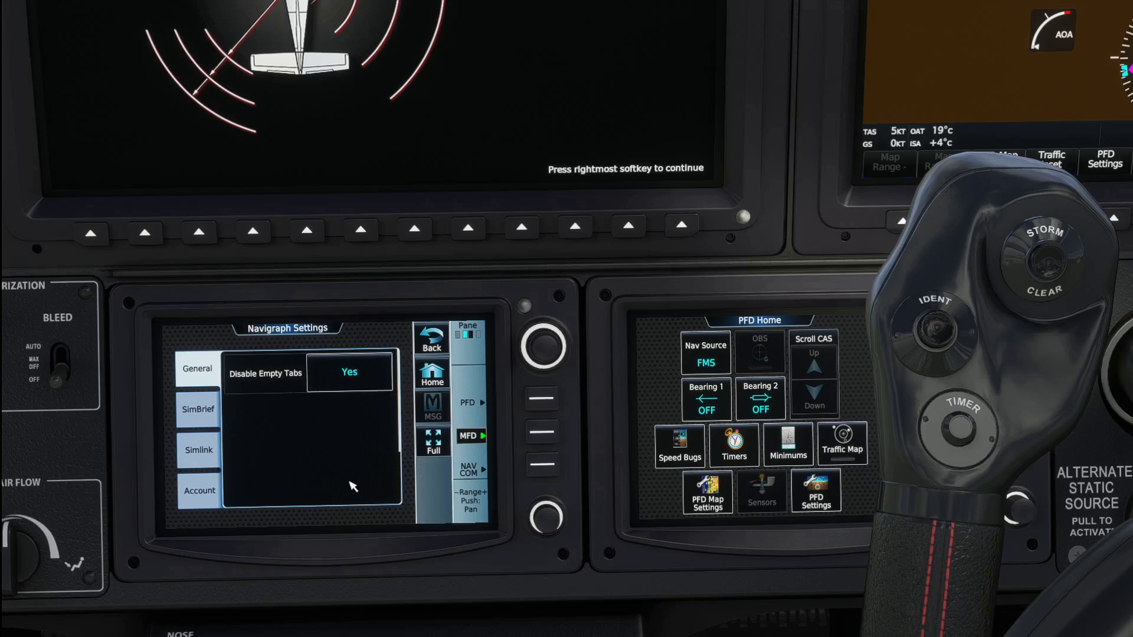
left_click(439, 352)
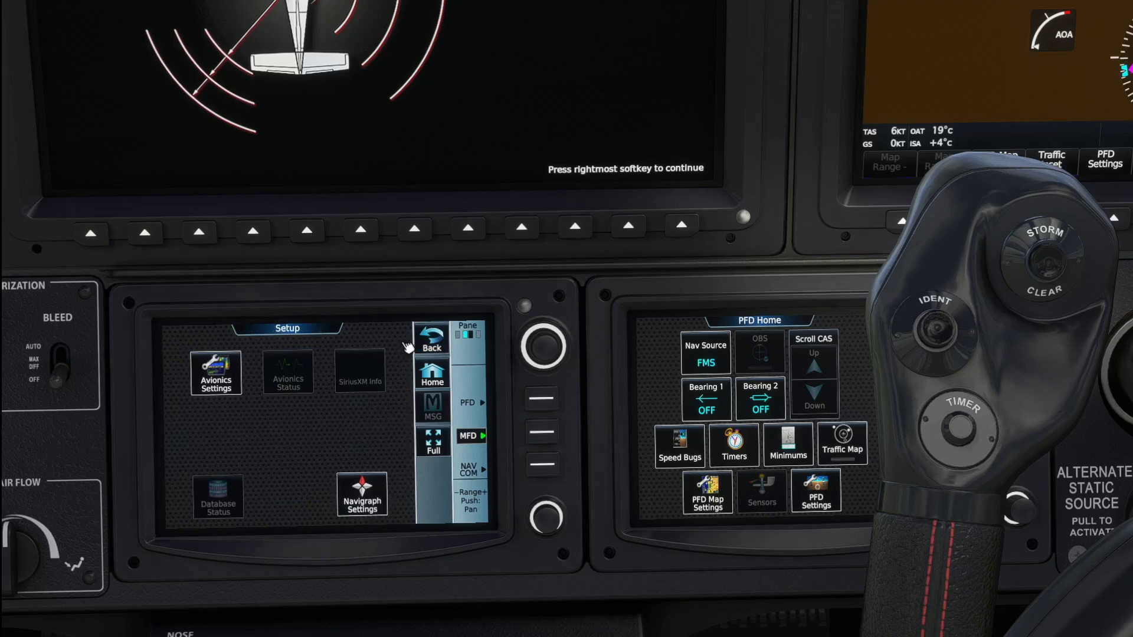
left_click(436, 350)
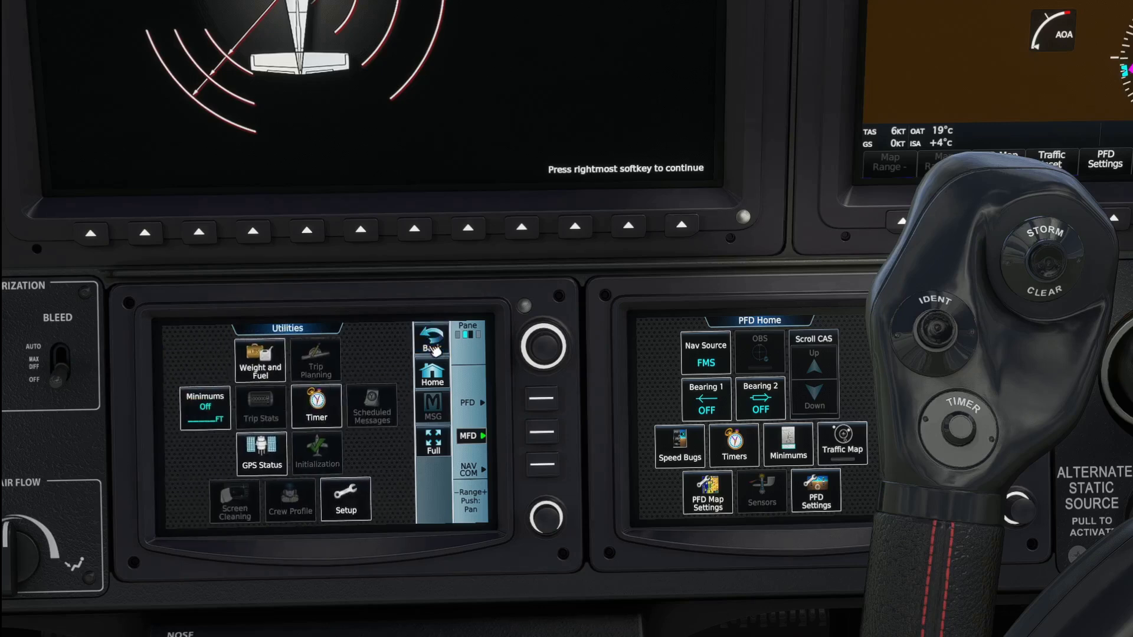